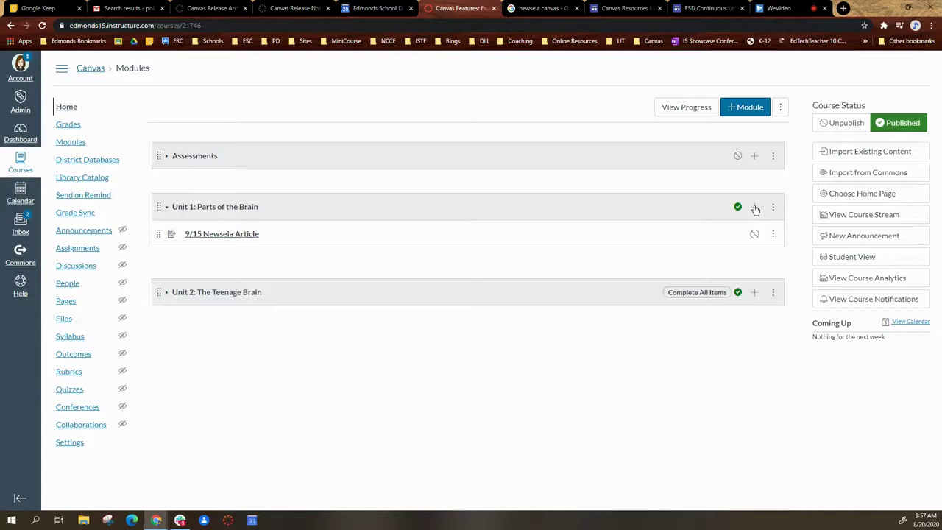
# Step: Add a new assignment named "9/17 Newsela Article #2" to the Unit 1: Parts of the Brain module
pyautogui.click(755, 207)
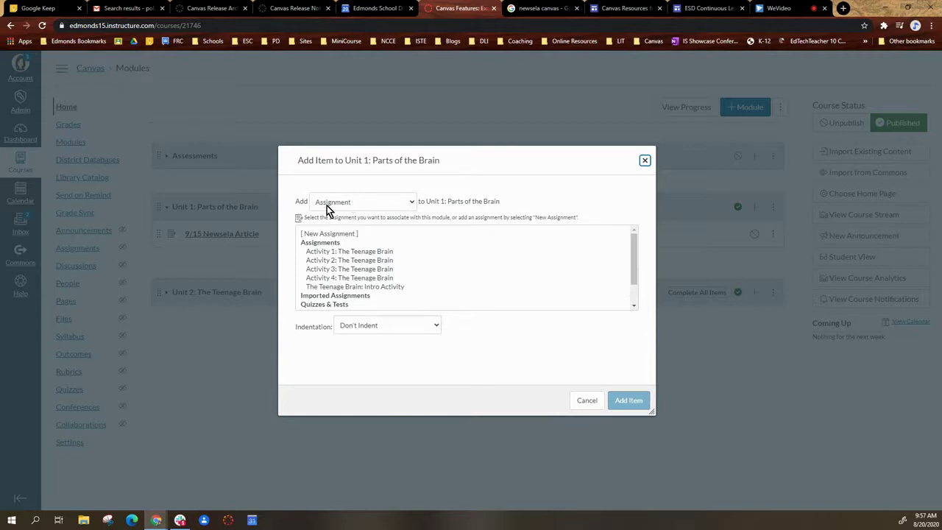
pyautogui.click(330, 234)
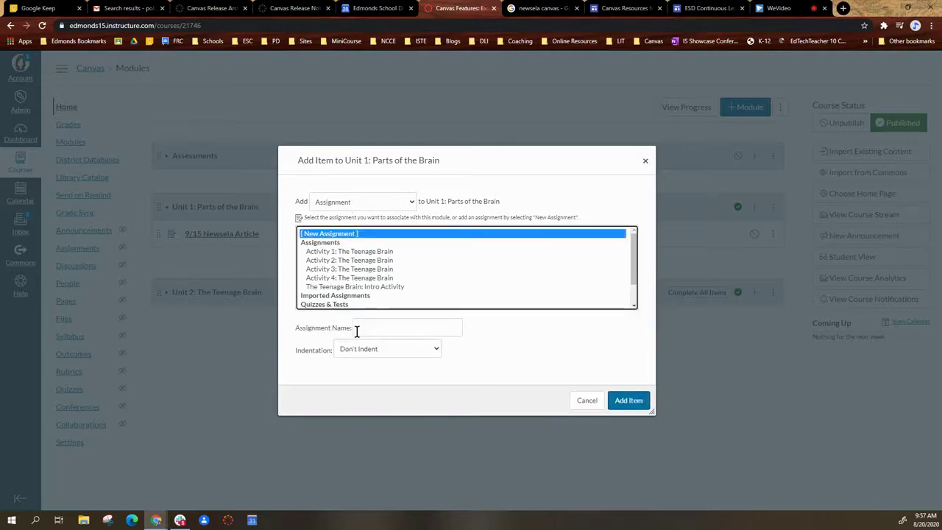
pyautogui.click(357, 327)
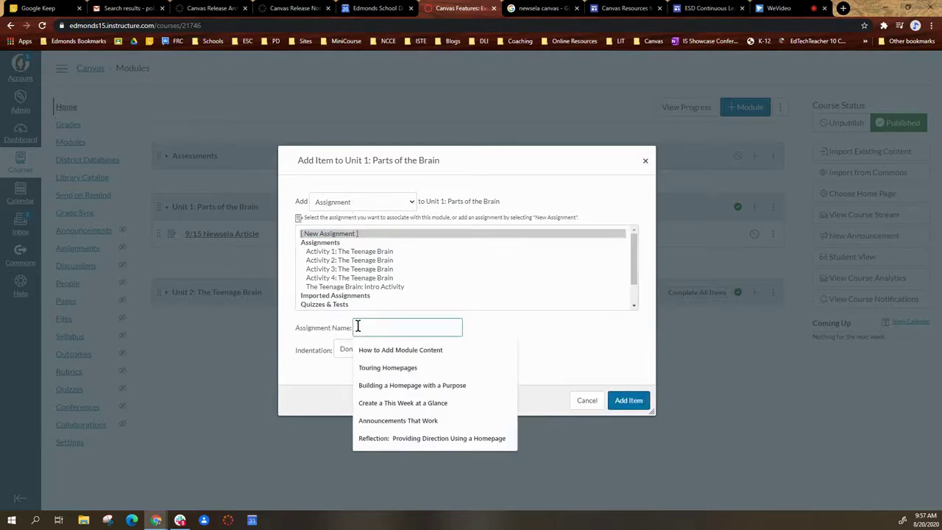
pyautogui.write('9/17')
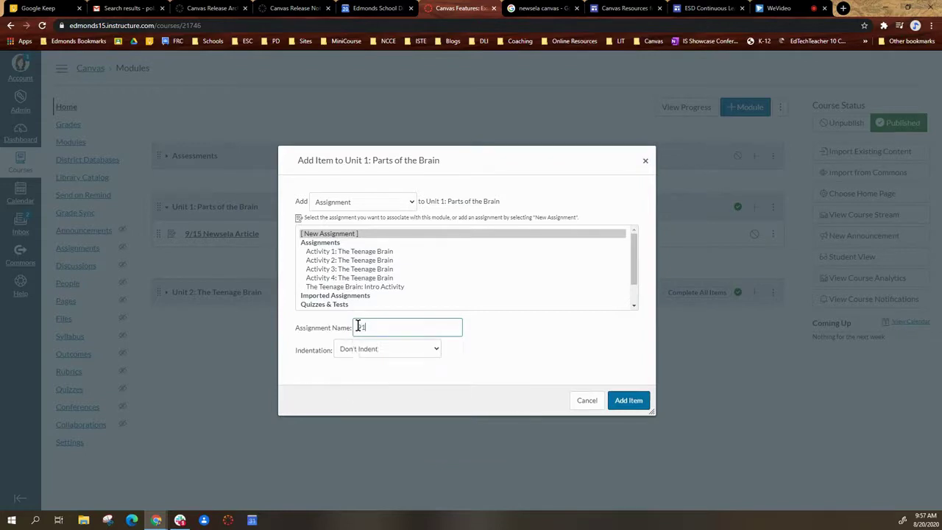
pyautogui.press('BackSpace')
pyautogui.press('BackSpace')
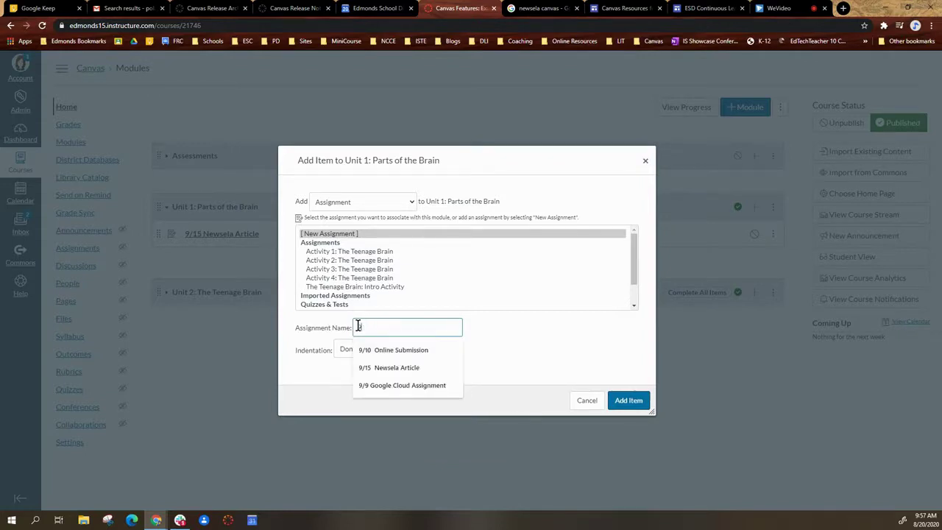
pyautogui.write('17 Ne')
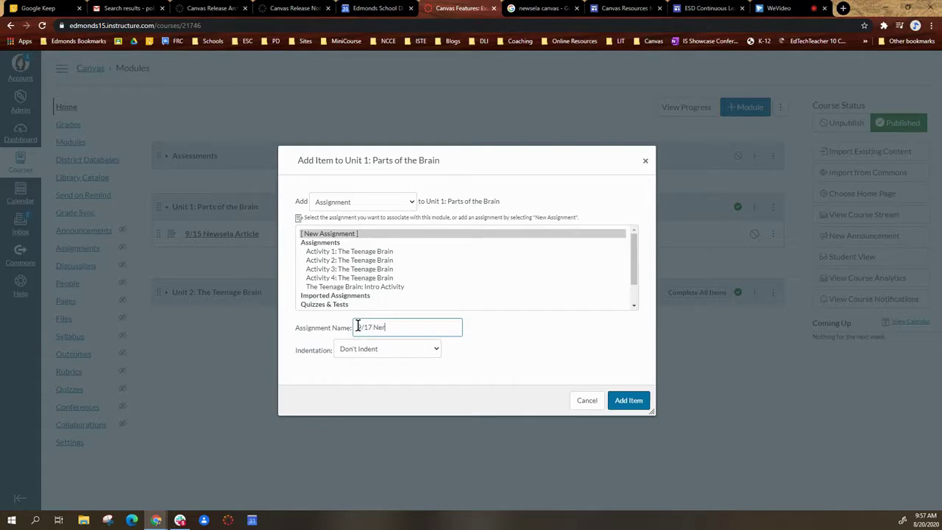
pyautogui.write('wsela Article @')
pyautogui.press('BackSpace')
pyautogui.write('#2')
pyautogui.click(632, 403)
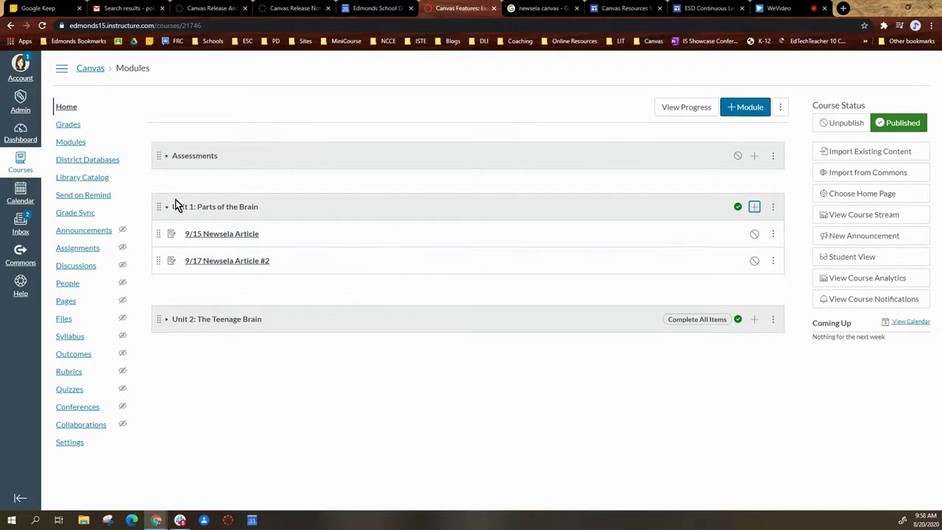
# Step: Open the 9/17 Newsela Article #2 assignment for editing and set its submission type to External Tool
pyautogui.click(218, 268)
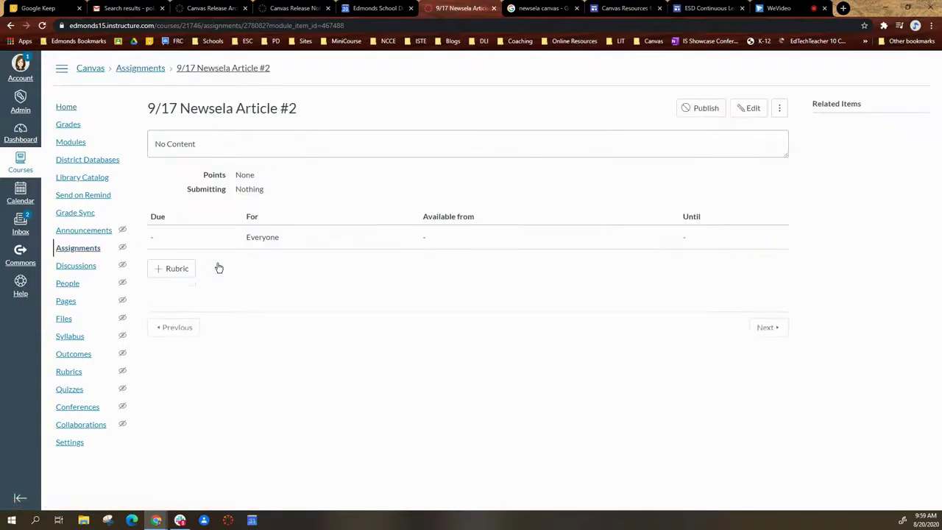
pyautogui.click(749, 110)
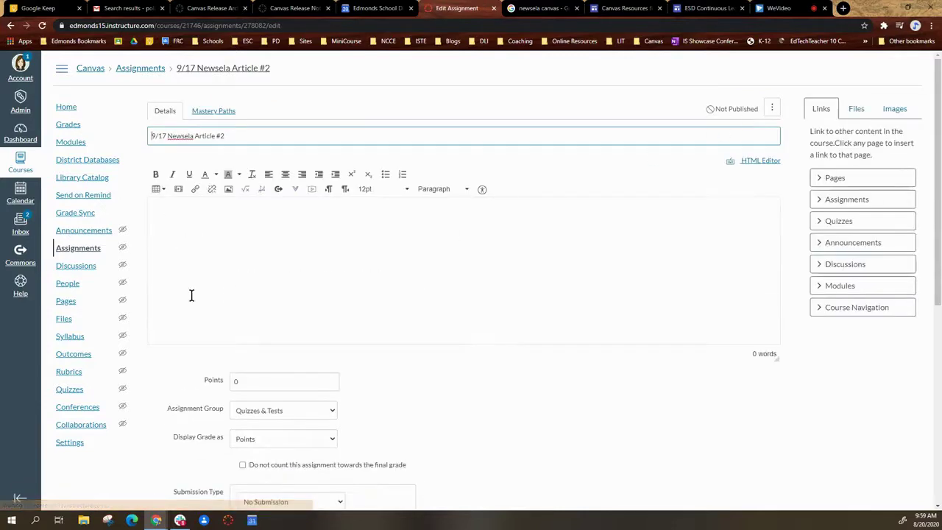
pyautogui.click(151, 211)
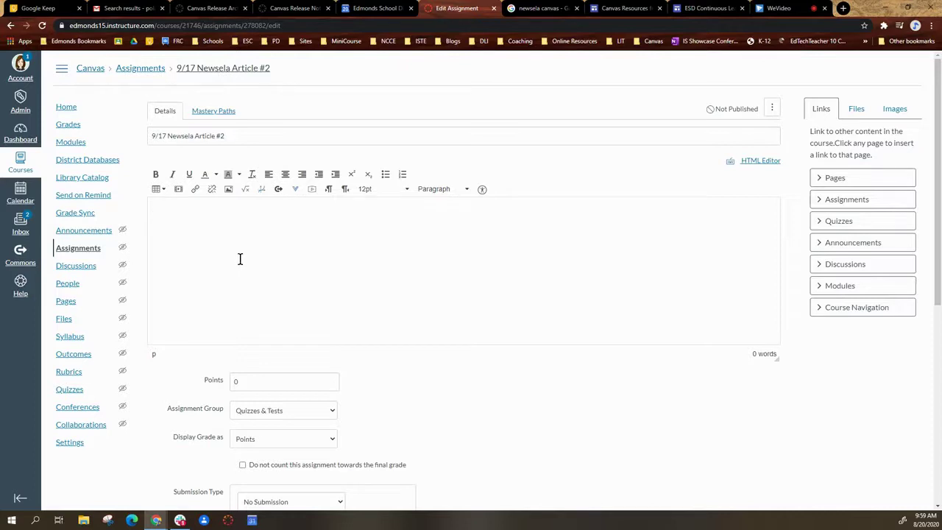
pyautogui.scroll(-2, 311, 324)
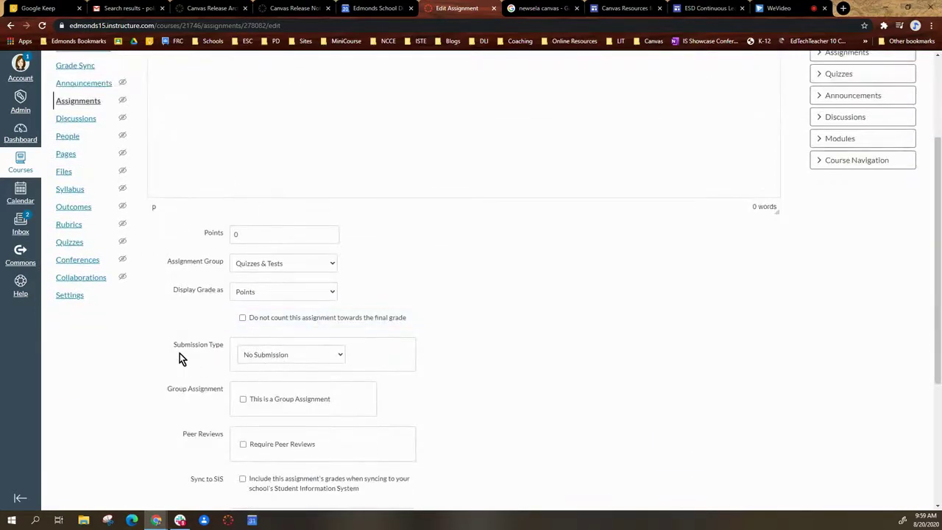
pyautogui.click(251, 356)
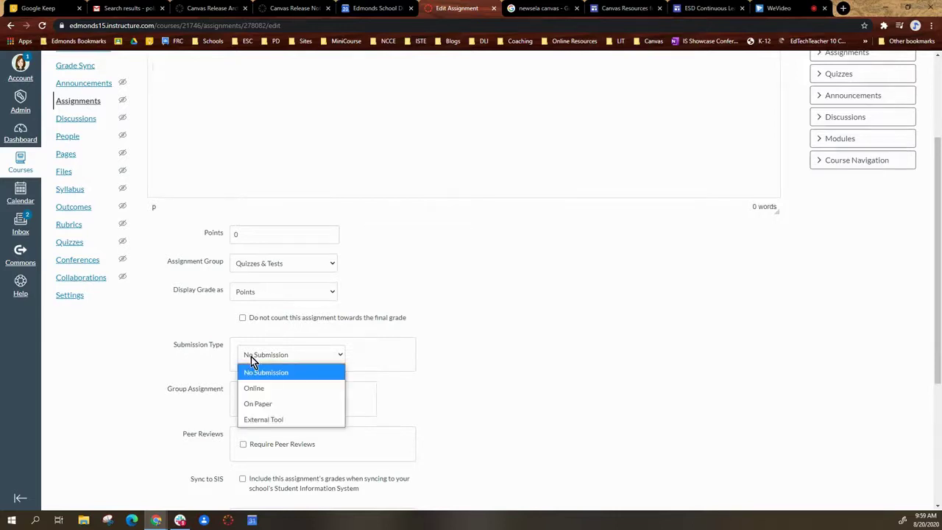
pyautogui.click(275, 423)
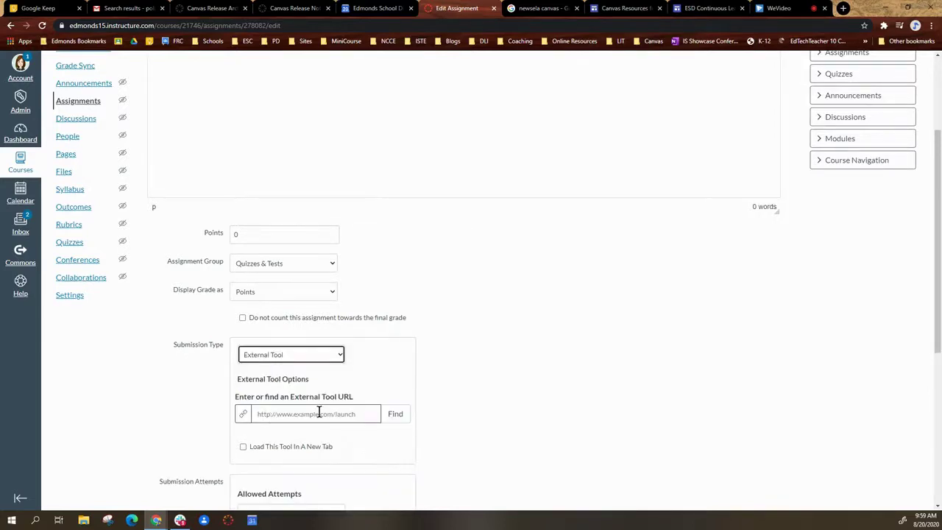
# Step: Find Newsela in the list of external tools and choose it for the assignment
pyautogui.click(397, 416)
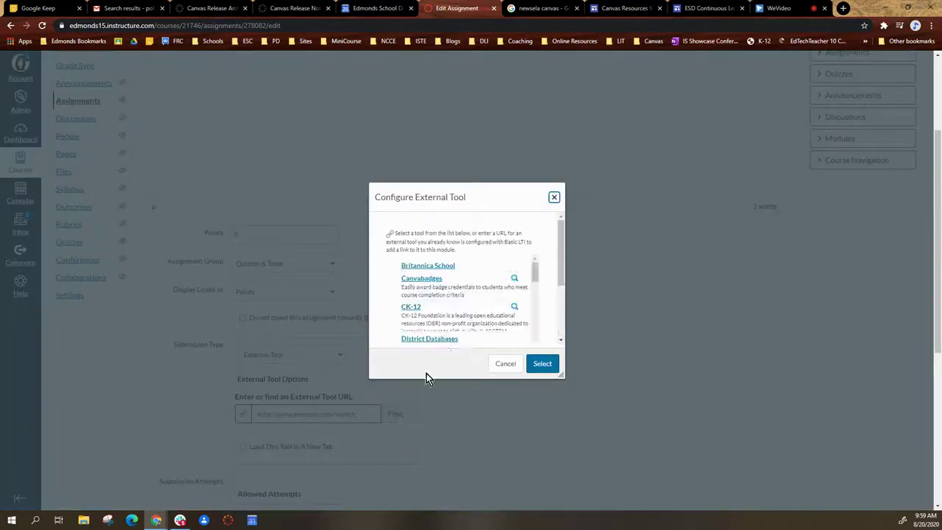
pyautogui.scroll(-1, 429, 289)
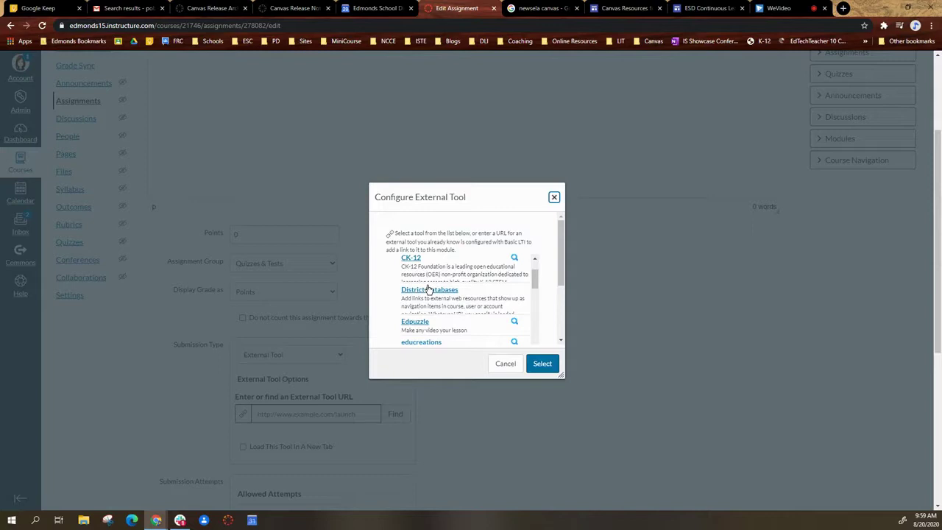
pyautogui.scroll(-5, 429, 289)
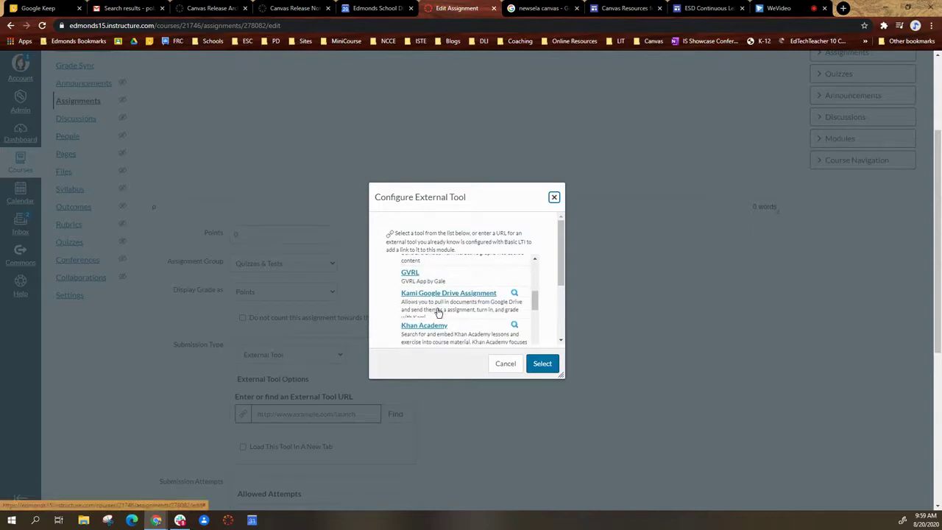
pyautogui.scroll(-6, 438, 313)
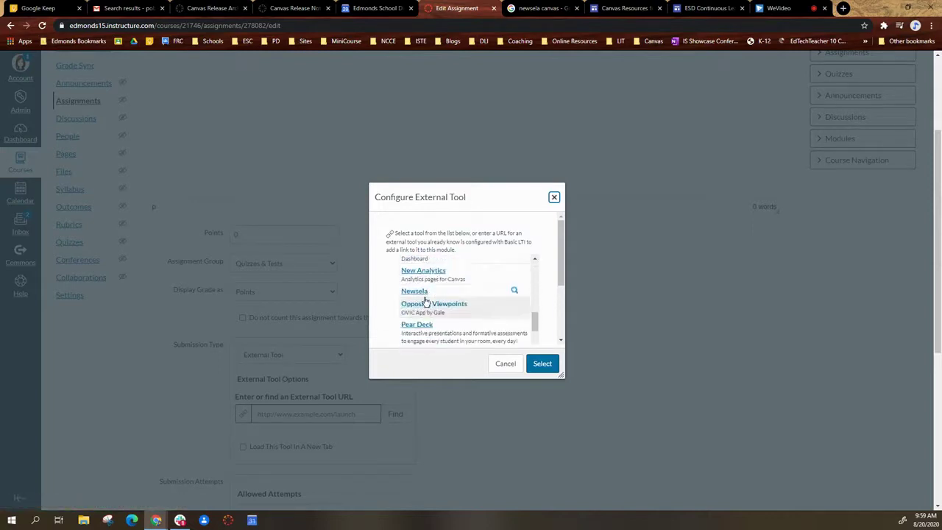
pyautogui.click(416, 293)
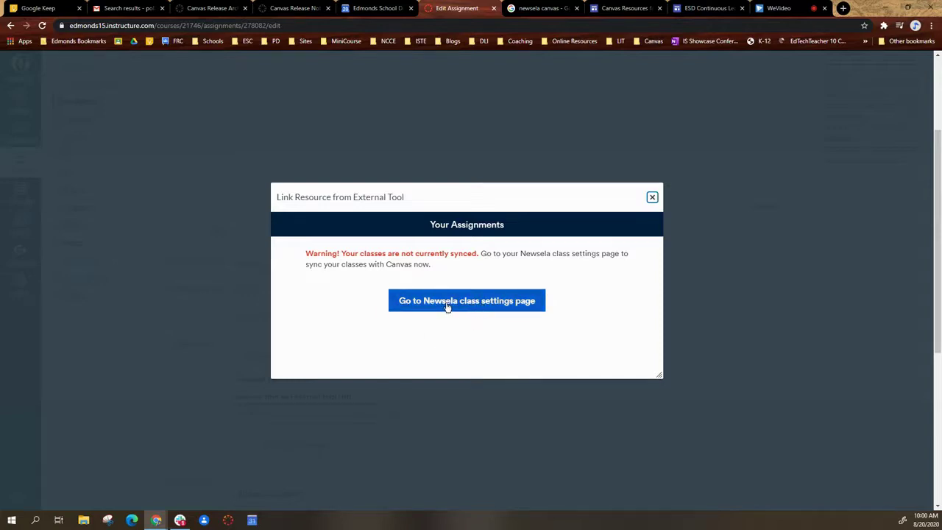
# Step: Go to the Newsela class settings page and select Canvas Features: Example Course for syncing with Canvas
pyautogui.click(447, 304)
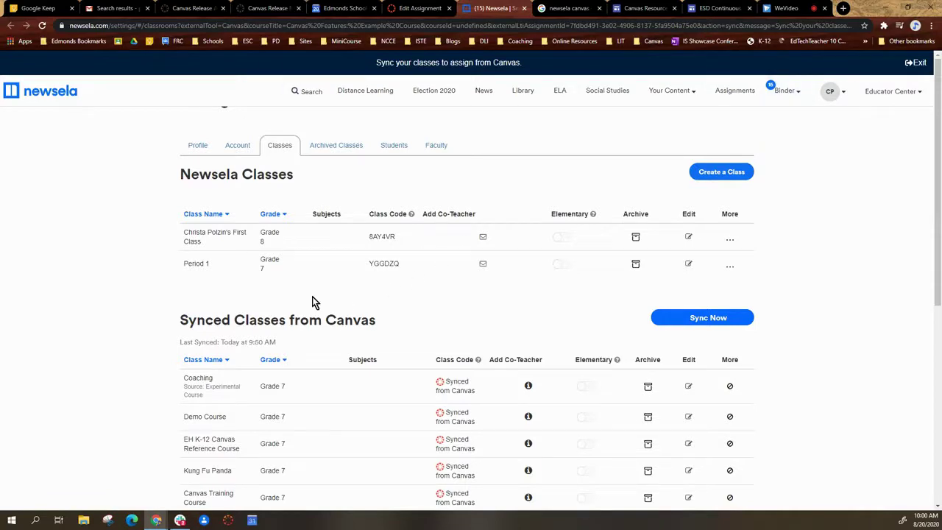
pyautogui.moveTo(840, 97)
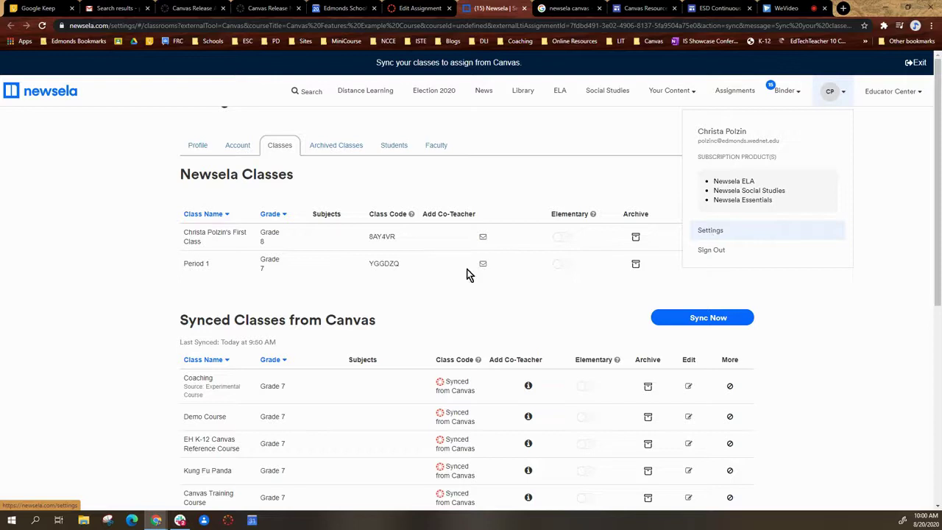
pyautogui.scroll(-2, 206, 294)
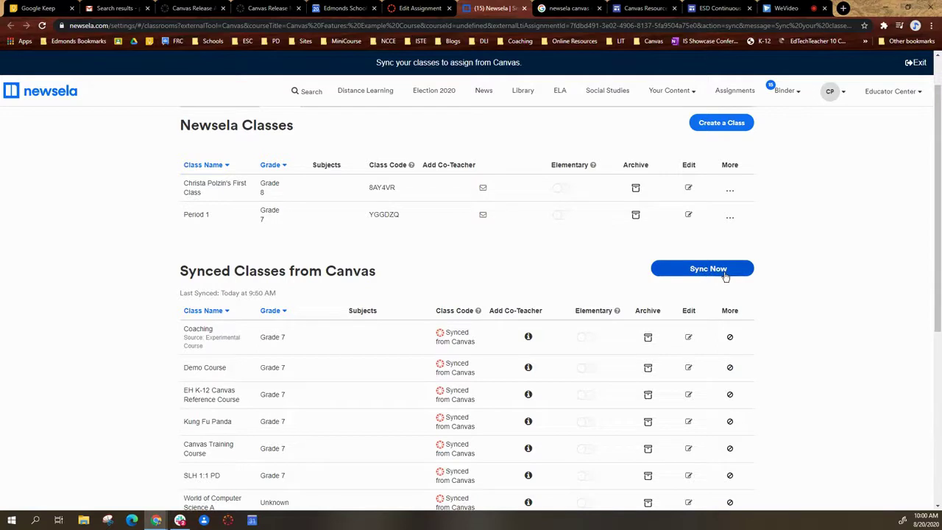
pyautogui.click(726, 272)
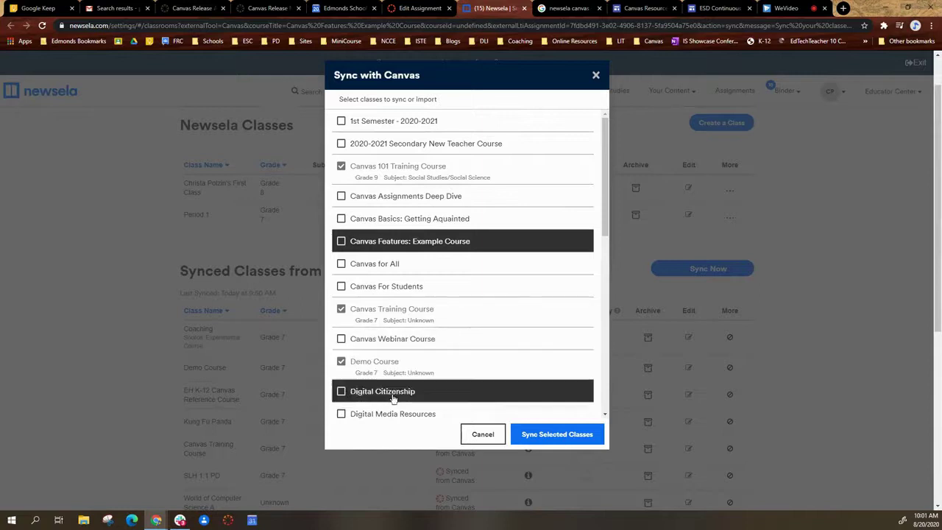
pyautogui.scroll(-1, 350, 331)
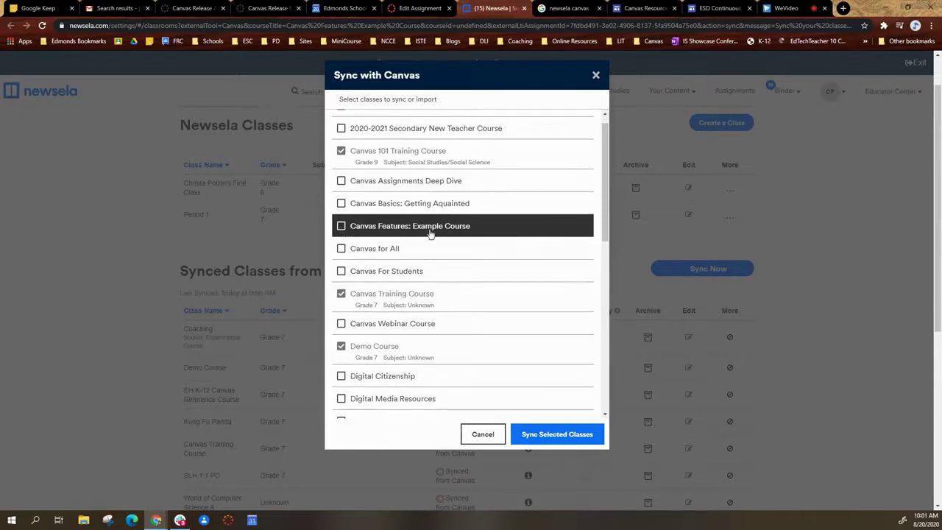
pyautogui.click(340, 226)
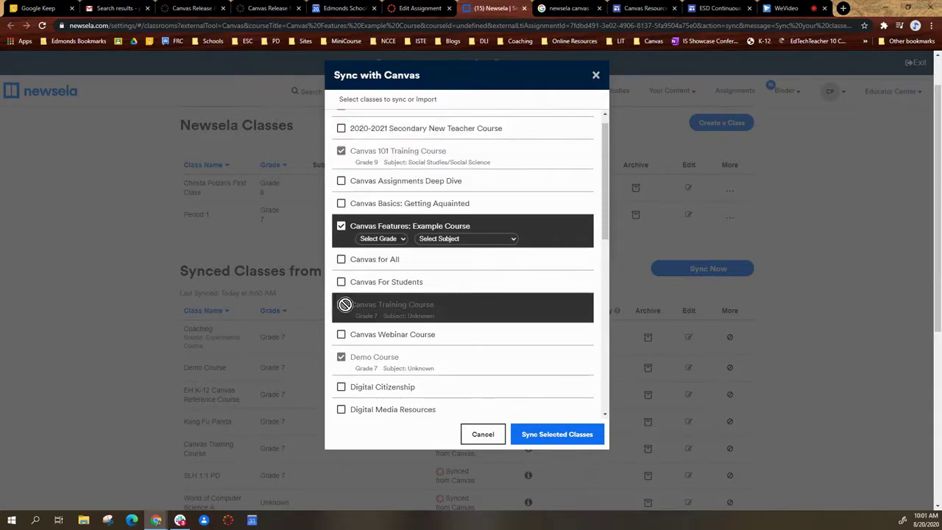
# Step: Set the example course to Grade 11 and Social Studies/Social Science, sync it, and check the synced classes list
pyautogui.click(405, 241)
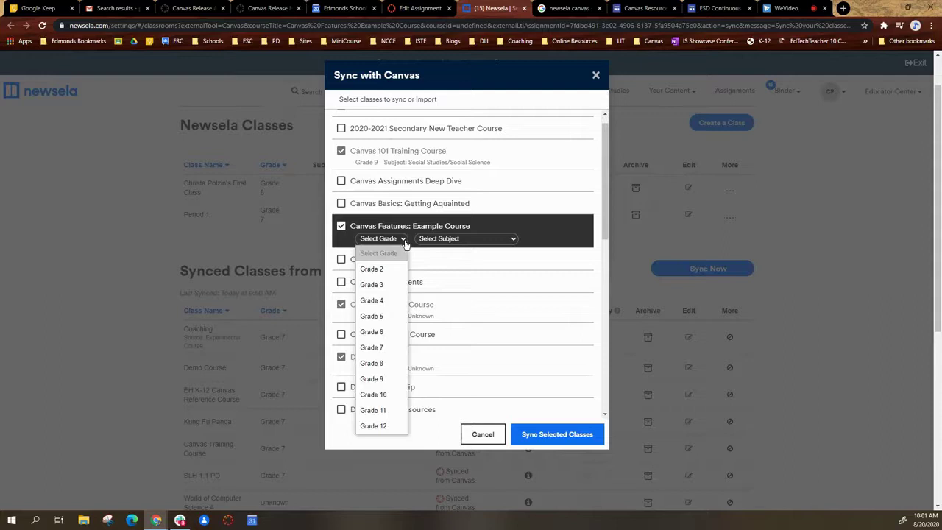
pyautogui.click(388, 411)
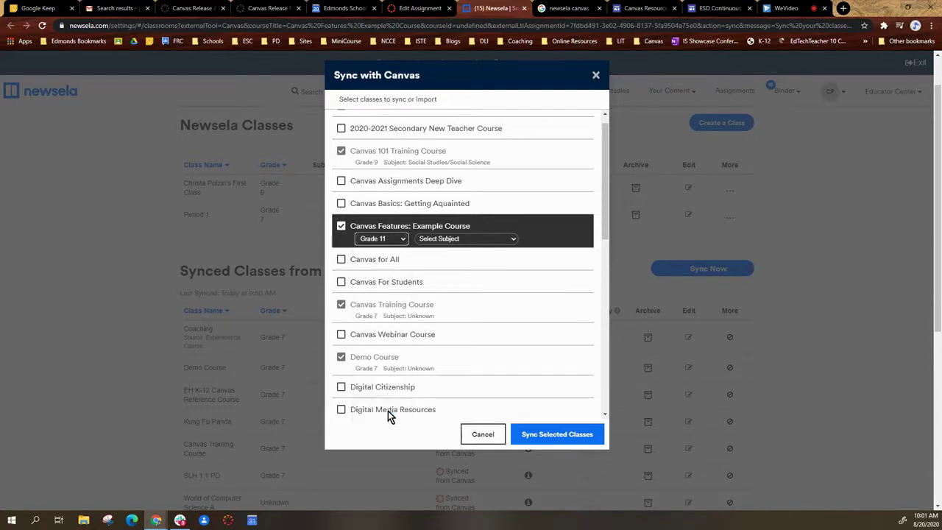
pyautogui.click(430, 242)
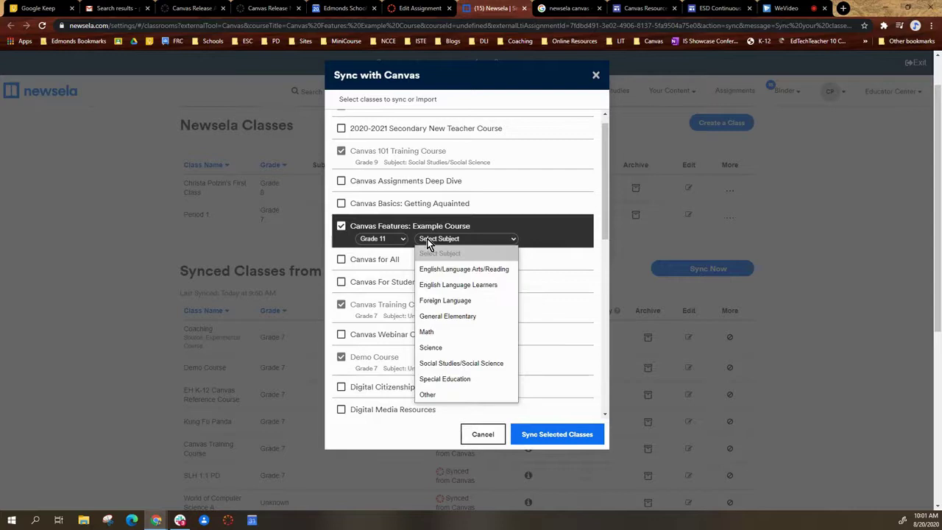
pyautogui.click(444, 364)
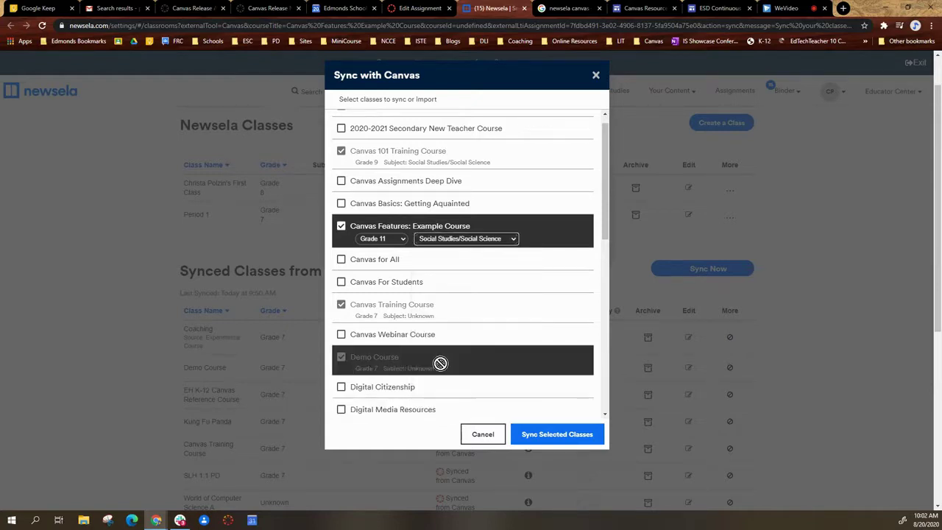
pyautogui.click(541, 439)
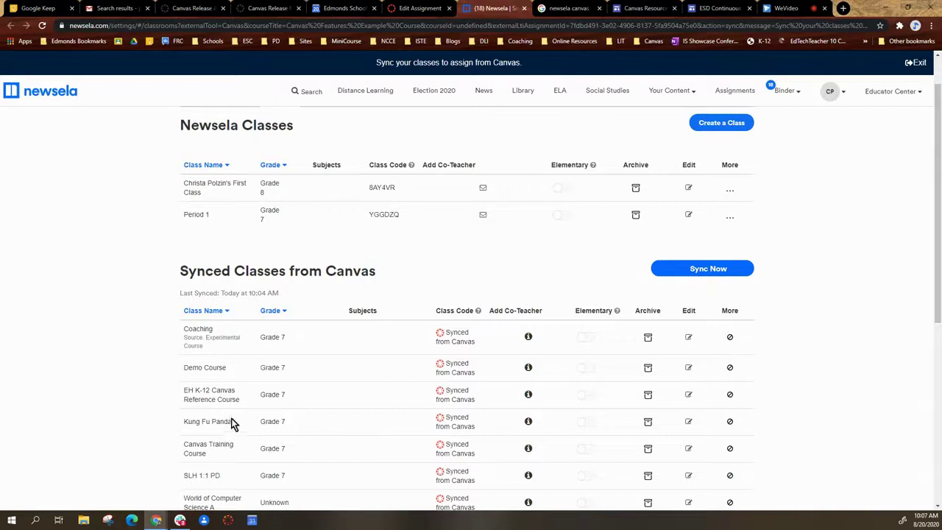
pyautogui.scroll(-1, 233, 494)
pyautogui.scroll(-2, 240, 478)
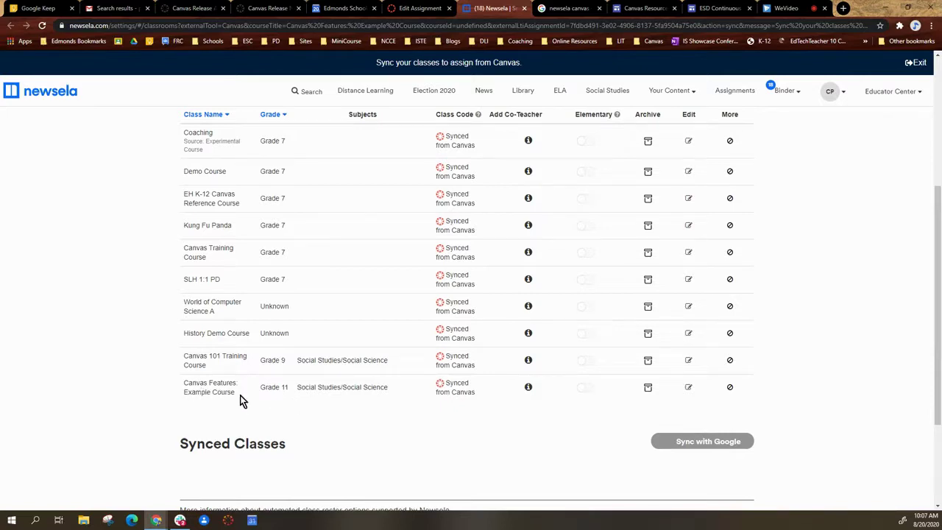
pyautogui.scroll(3, 520, 381)
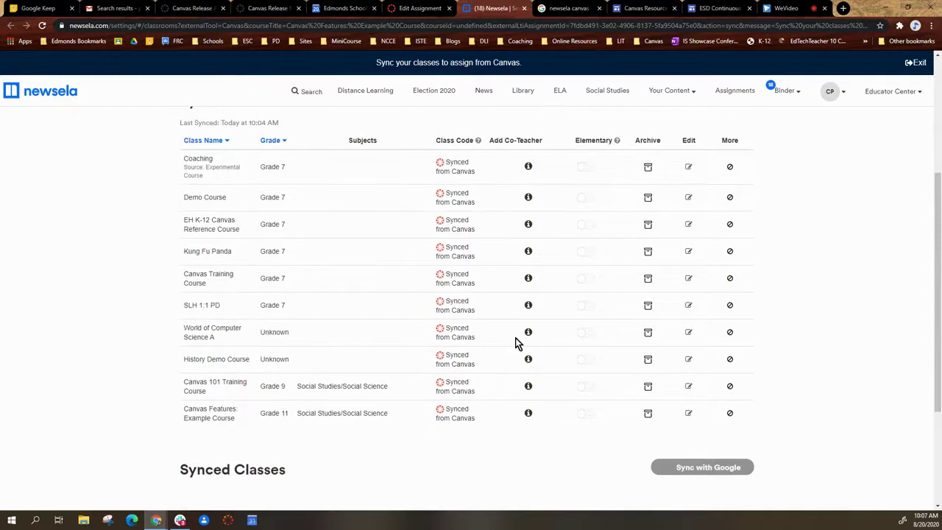
# Step: Return to the Canvas assignment, go to Newsela to create the course's assignment, and browse the available articles
pyautogui.click(420, 8)
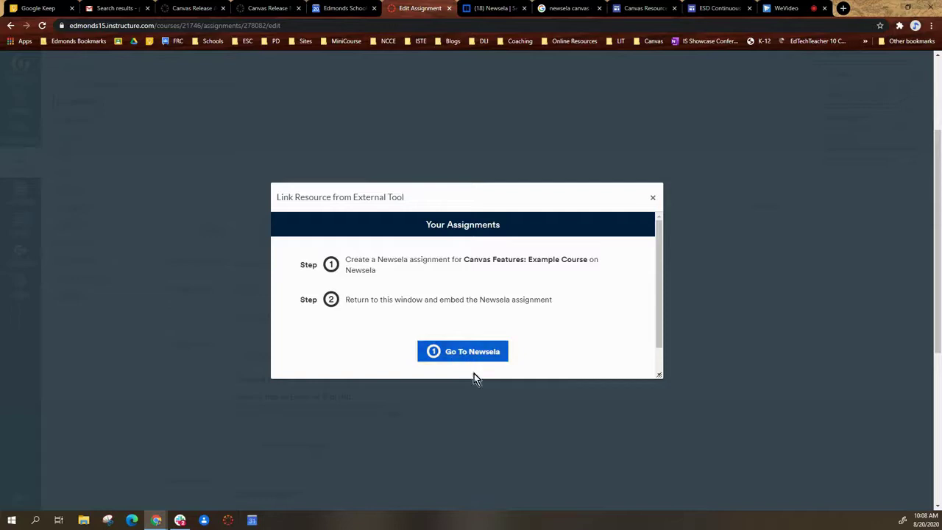
pyautogui.click(462, 355)
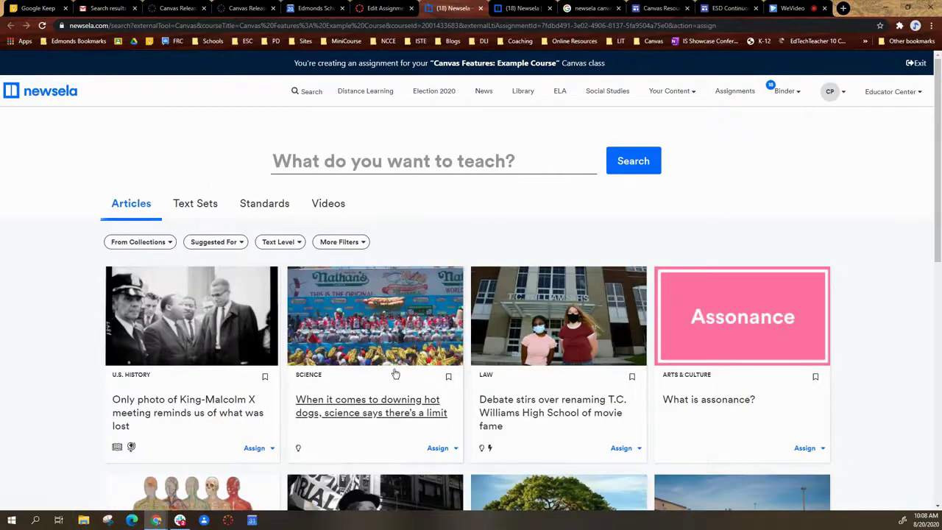
pyautogui.scroll(-3, 507, 396)
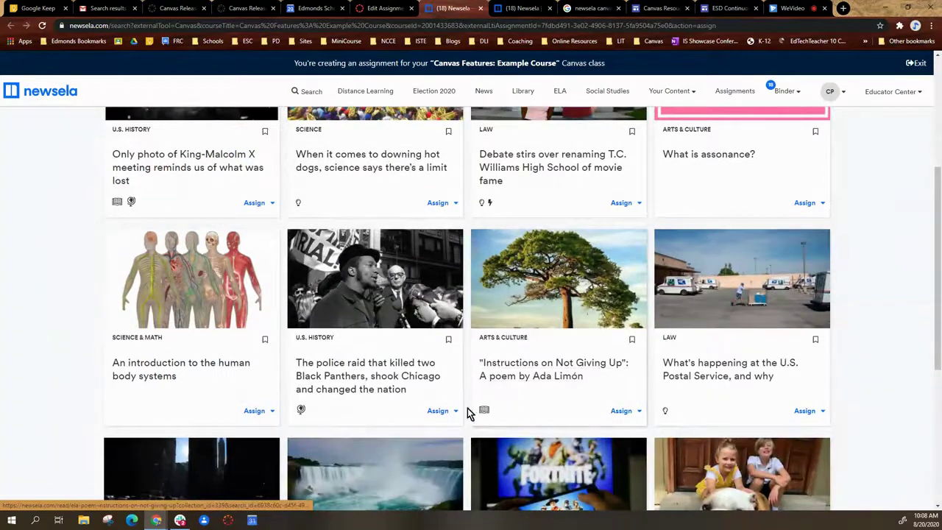
pyautogui.scroll(3, 358, 425)
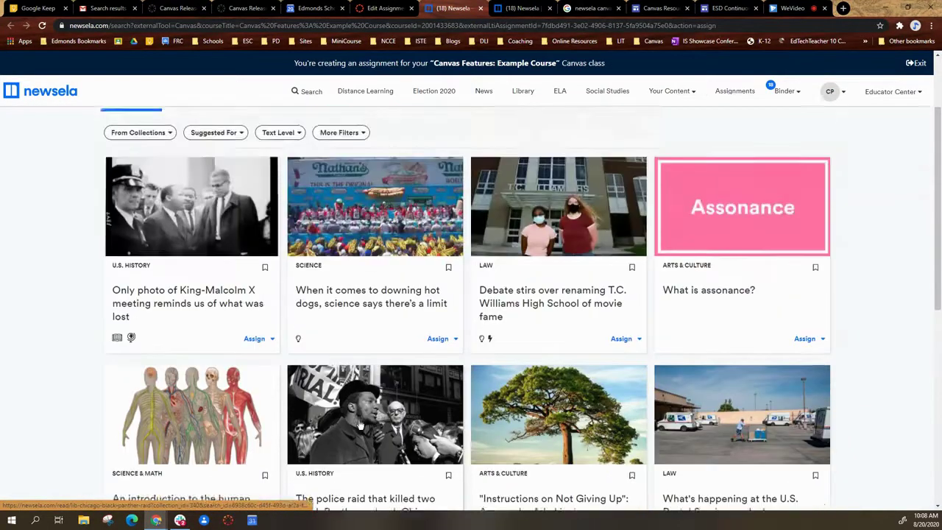
# Step: Find the article "An introduction to the human body systems" and start assigning it to the course
pyautogui.scroll(-3, 358, 425)
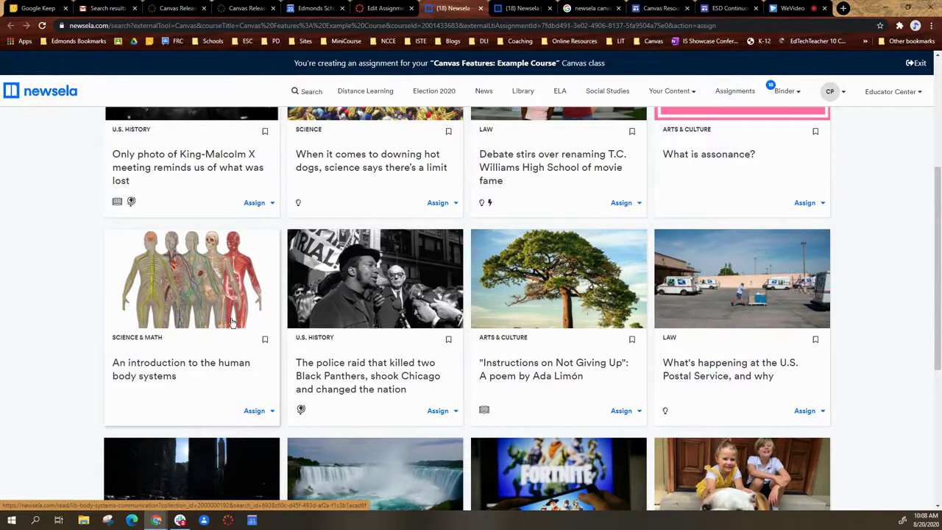
pyautogui.scroll(-1, 232, 324)
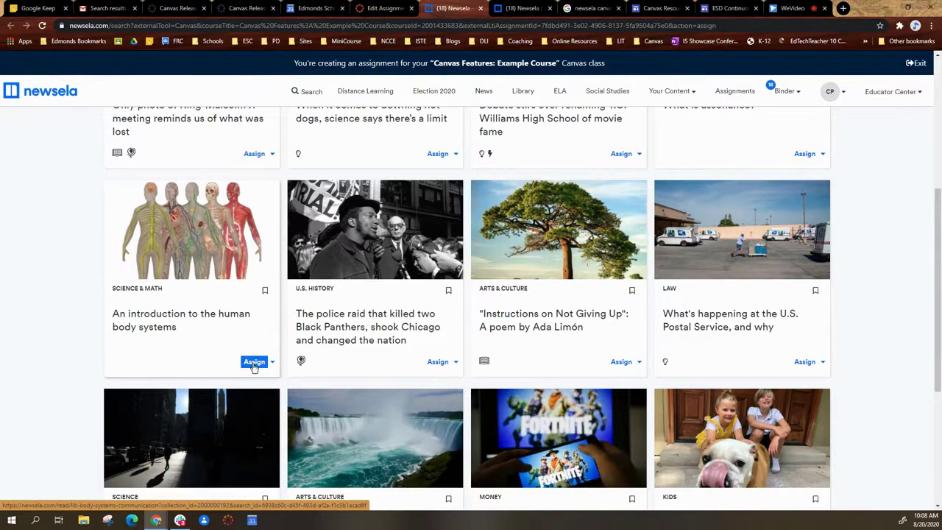
pyautogui.click(253, 363)
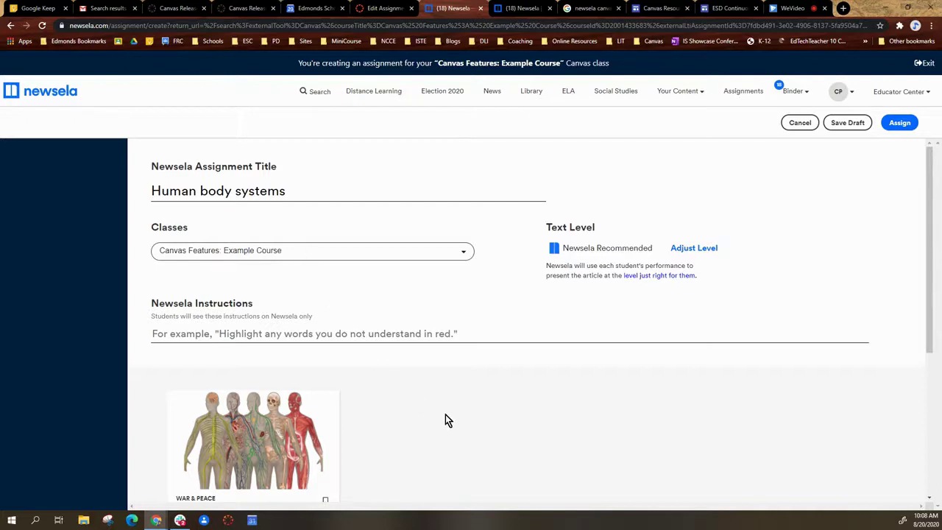
# Step: Preview the article from the assignment, examine its Write prompt and Quiz activities, and close the preview
pyautogui.scroll(-2, 445, 416)
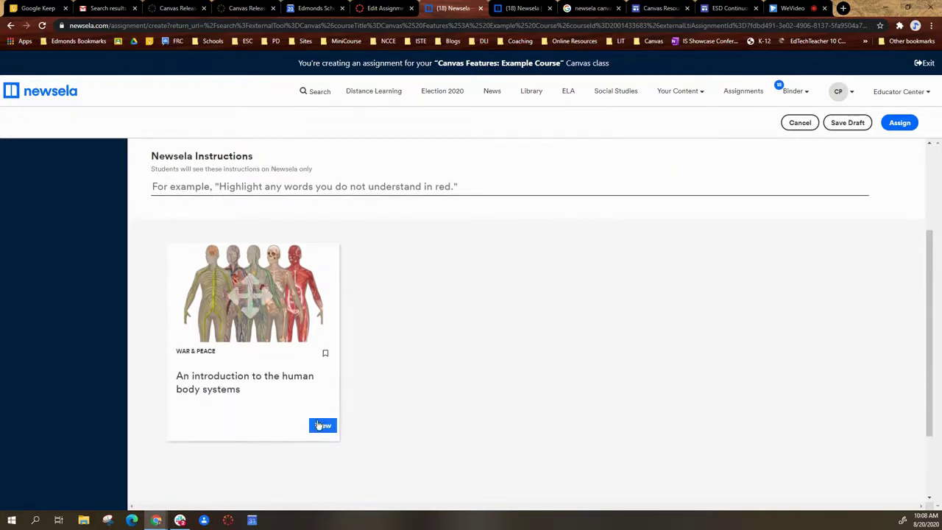
pyautogui.click(322, 427)
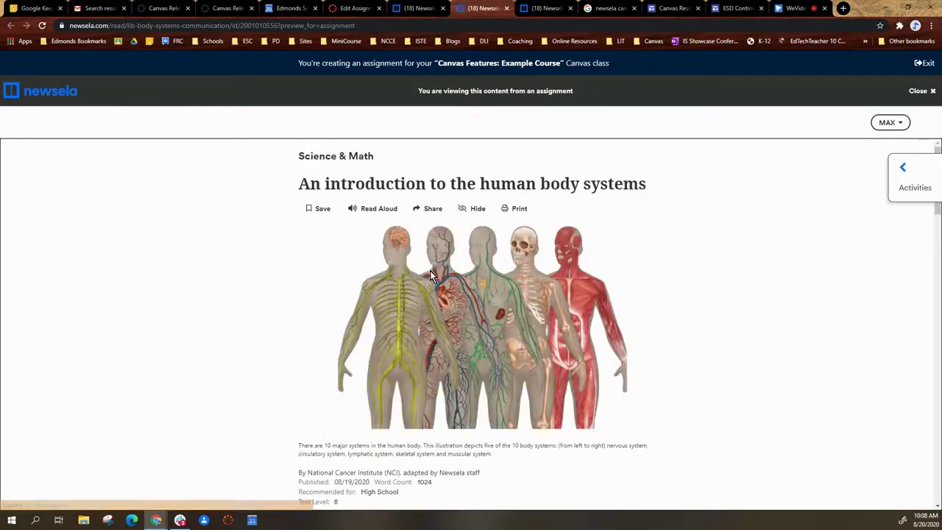
pyautogui.click(896, 178)
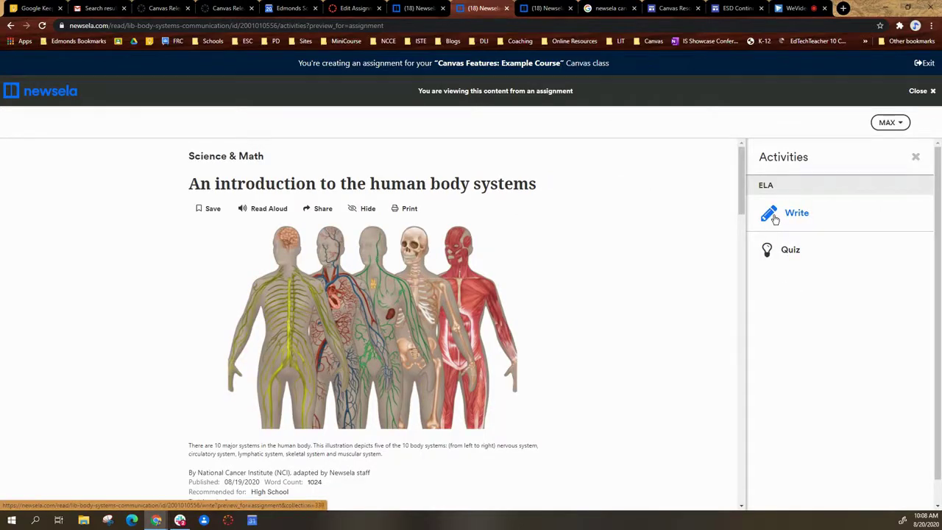
pyautogui.click(774, 220)
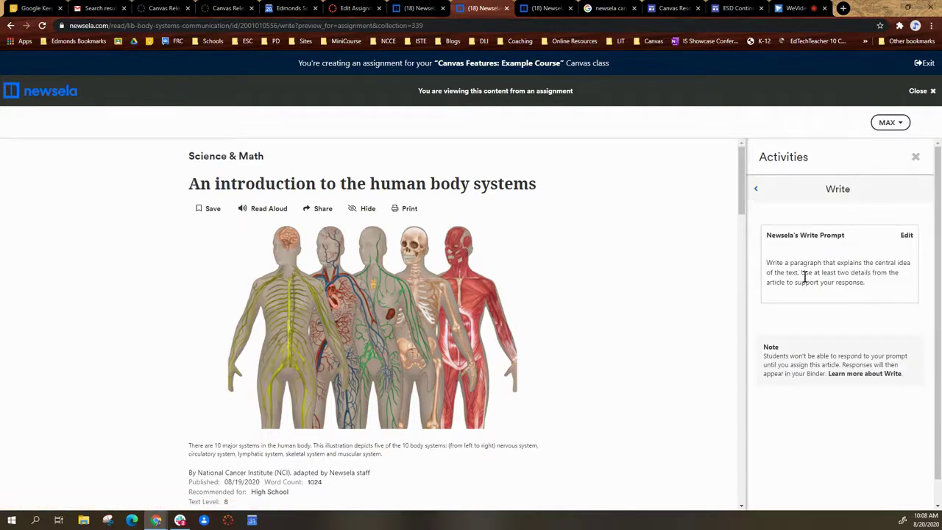
pyautogui.click(758, 193)
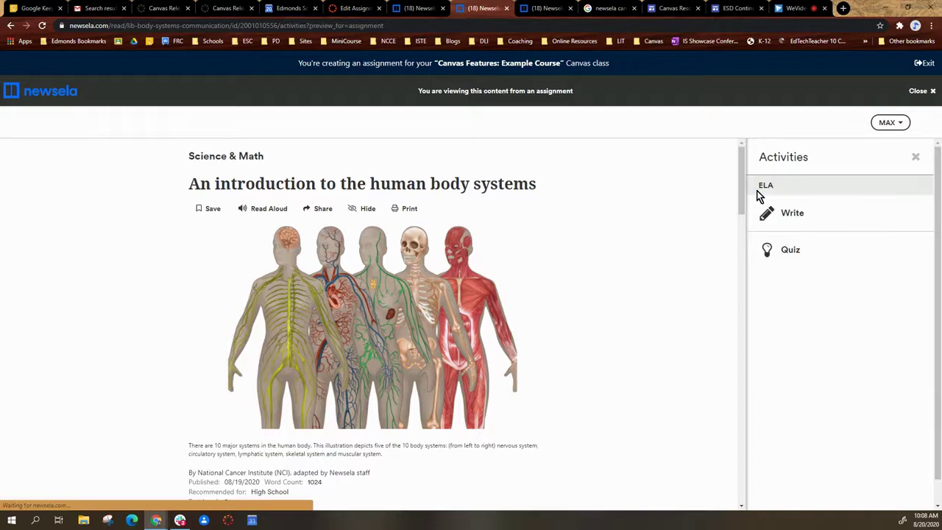
pyautogui.click(784, 261)
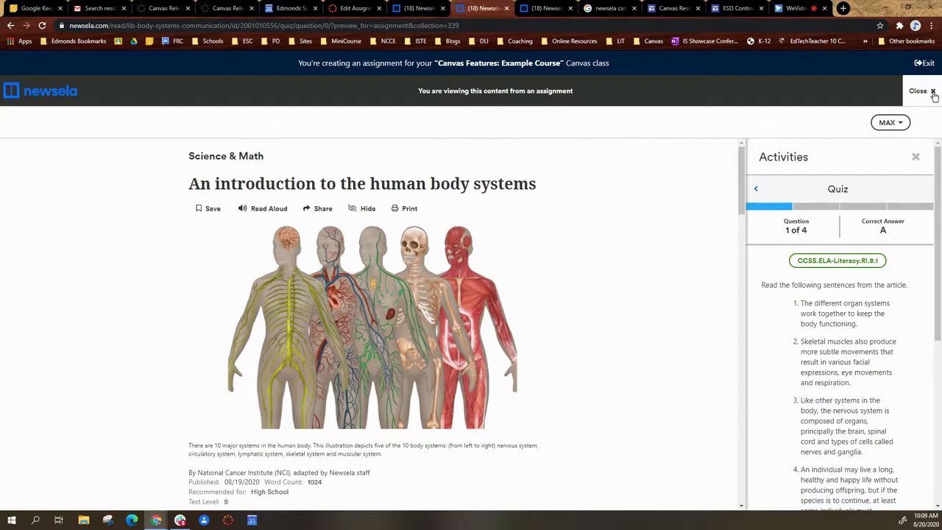
pyautogui.click(933, 92)
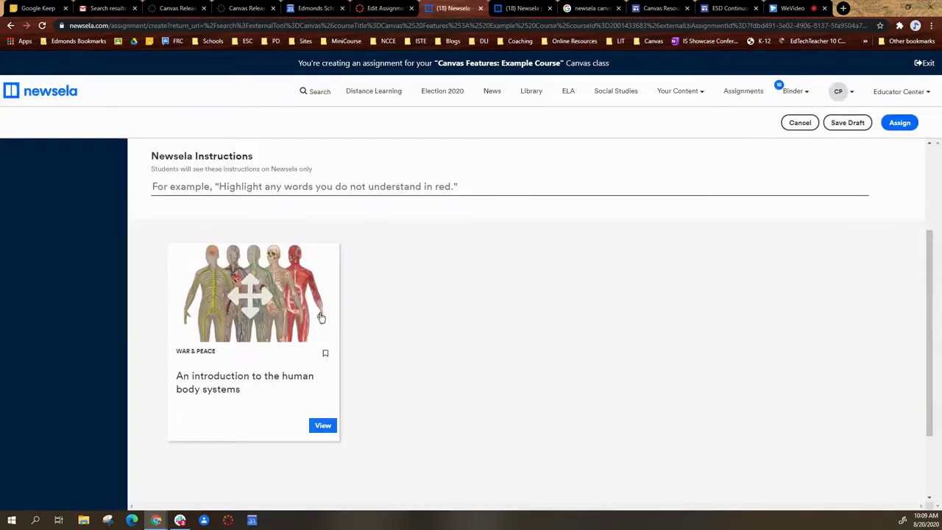
# Step: Enter the Newsela instructions "Read article and highlight 3 facts or phrases that interest you."
pyautogui.click(175, 187)
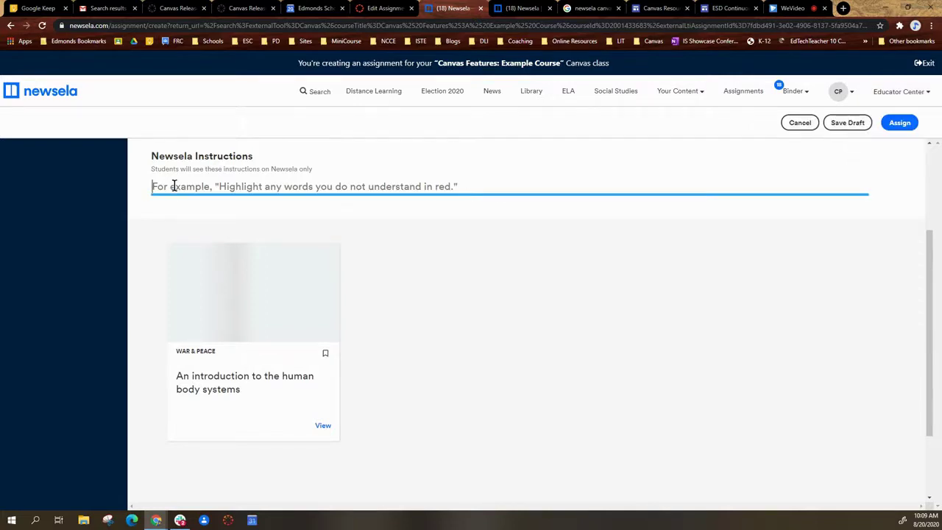
pyautogui.click(458, 190)
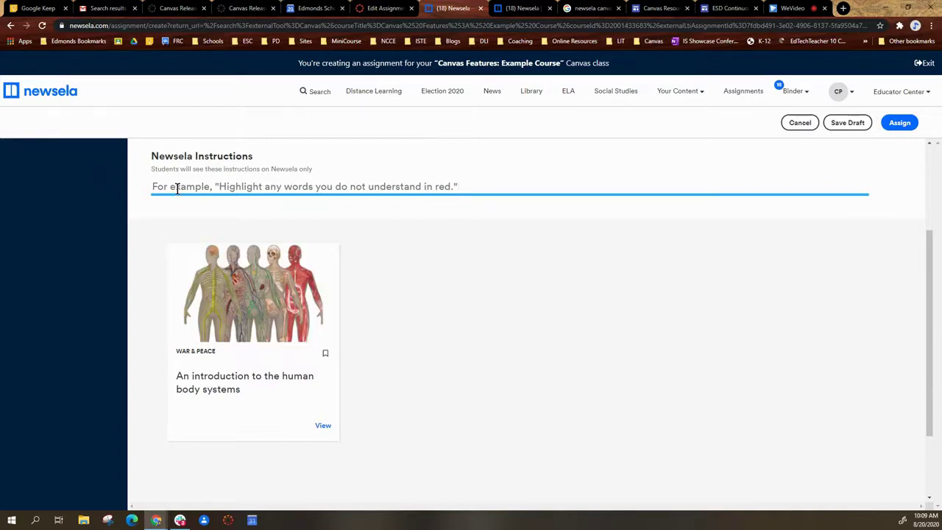
pyautogui.write('Read')
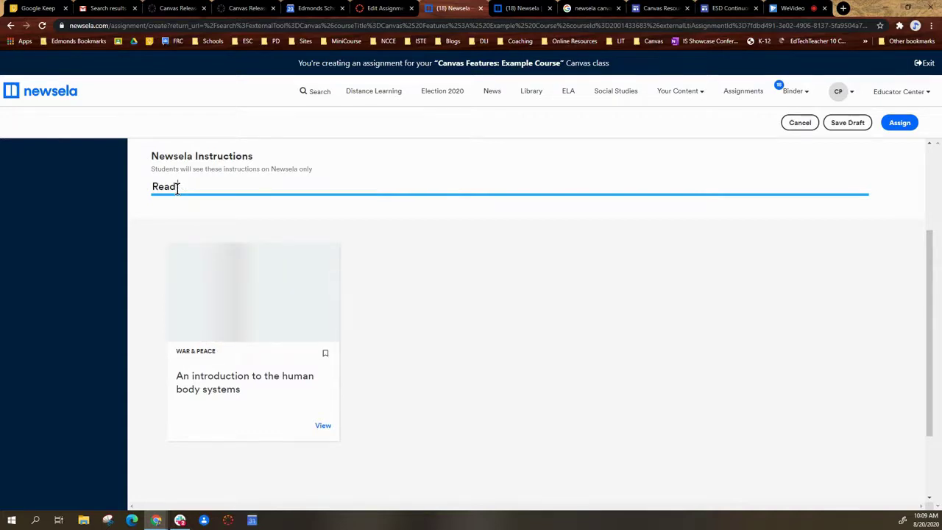
pyautogui.write(' article')
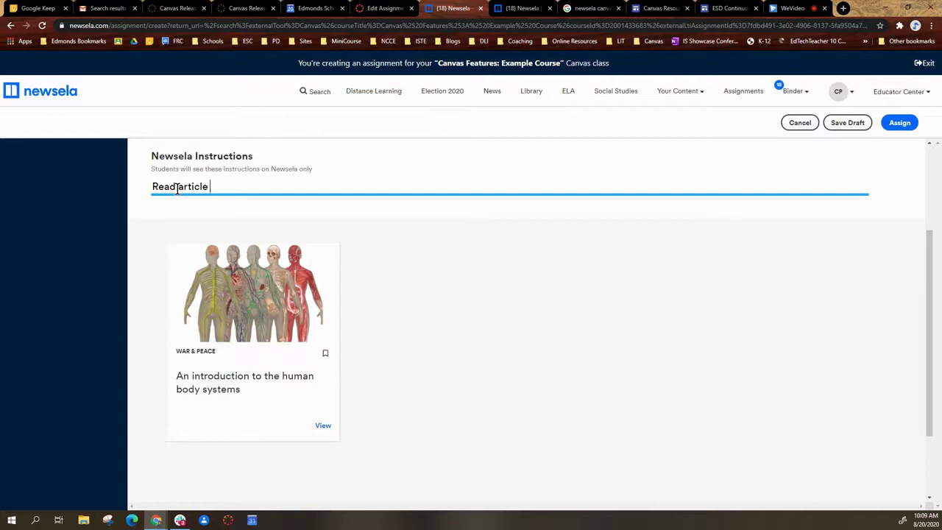
pyautogui.write(' andhighligh')
pyautogui.press('BackSpace')
pyautogui.press('BackSpace')
pyautogui.press('BackSpace')
pyautogui.write('light 2')
pyautogui.press('BackSpace')
pyautogui.press('BackSpace')
pyautogui.write('3 f')
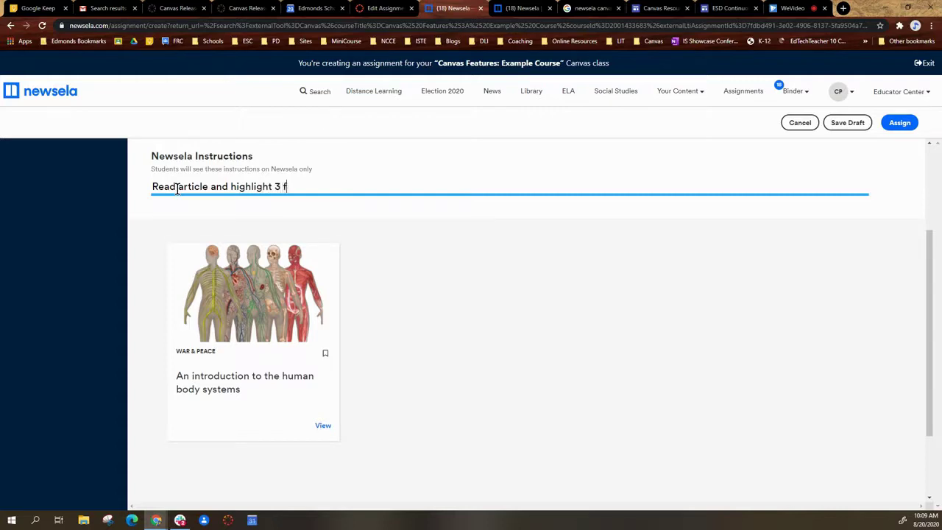
pyautogui.write('acts that')
pyautogui.press('BackSpace')
pyautogui.press('BackSpace')
pyautogui.press('BackSpace')
pyautogui.press('BackSpace')
pyautogui.press('BackSpace')
pyautogui.write('or phrases that integ')
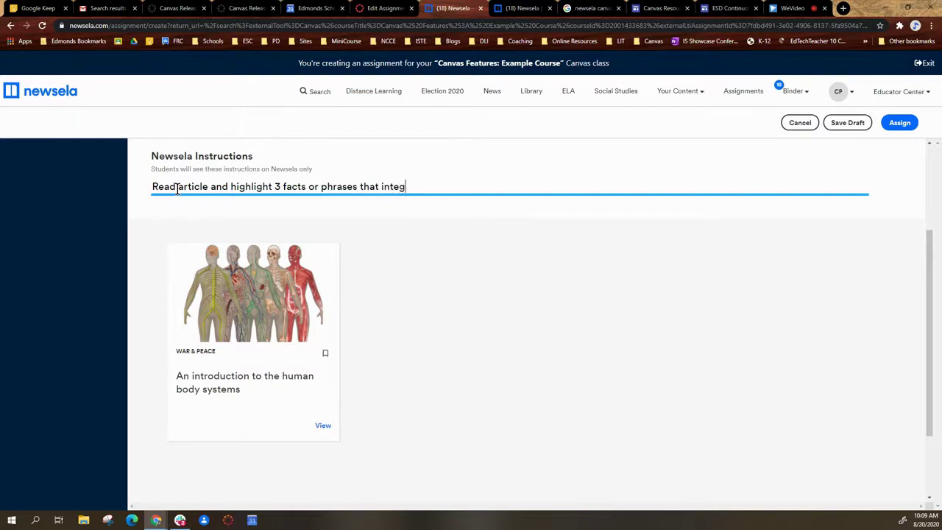
pyautogui.press('BackSpace')
pyautogui.write('rest you.')
# Step: Add "Be ready to share your ideas with the class." to the end of the Newsela instructions
pyautogui.write('Be ready')
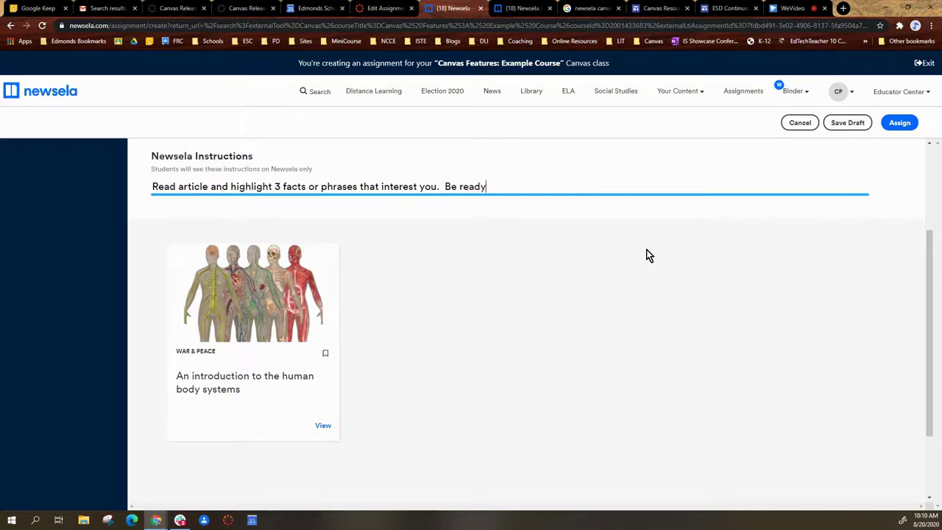
pyautogui.write(' to share wha')
pyautogui.write('t')
pyautogui.press('BackSpace')
pyautogui.press('BackSpace')
pyautogui.press('BackSpace')
pyautogui.press('BackSpace')
pyautogui.write('your ideas with ')
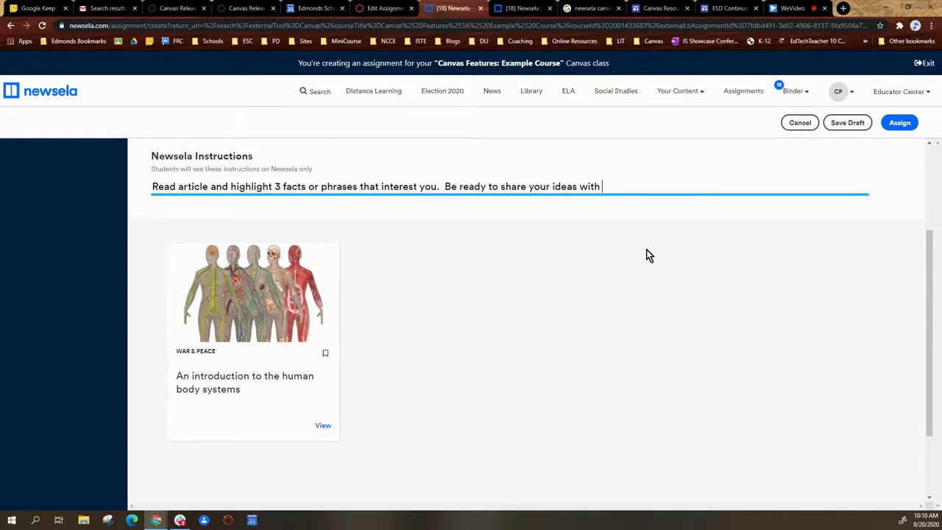
pyautogui.write('the class.')
# Step: Copy the full text of the Newsela instructions
pyautogui.moveTo(152, 187); pyautogui.dragTo(661, 187)
pyautogui.rightClick(624, 188)
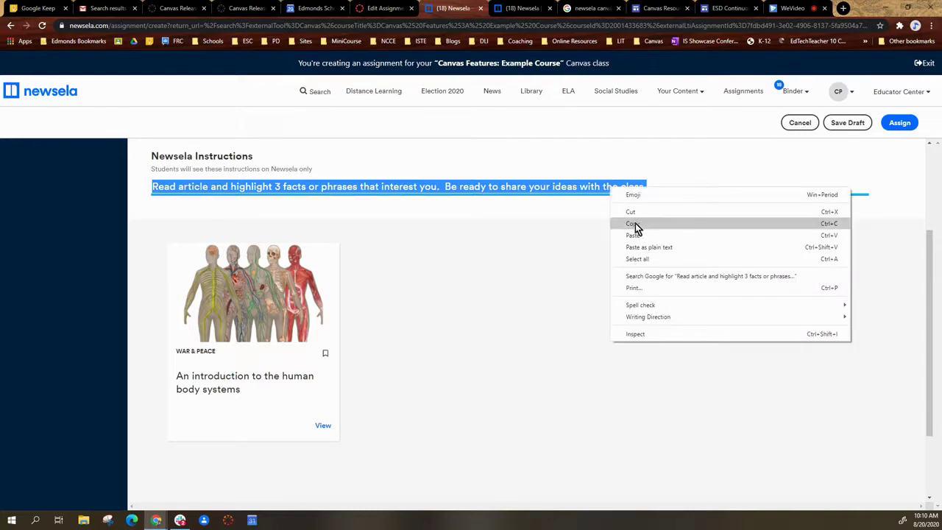
pyautogui.click(635, 224)
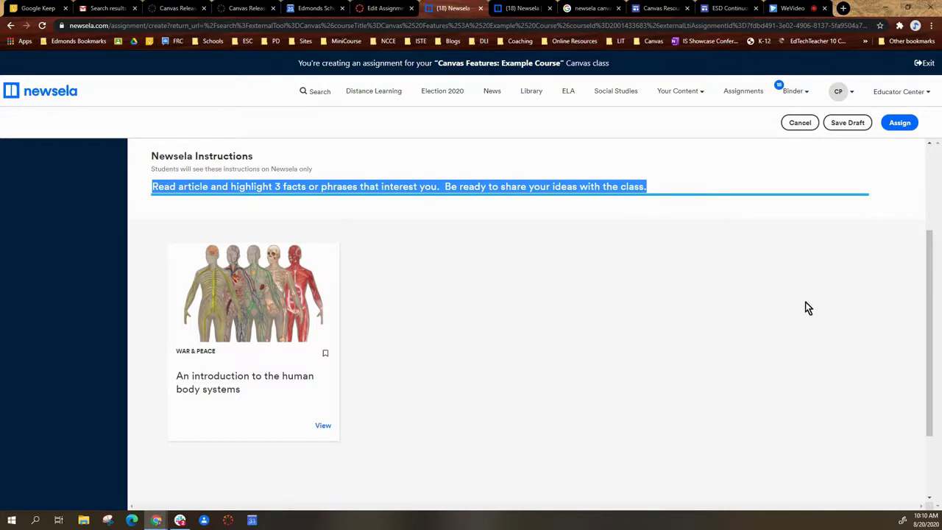
# Step: Assign the Human body systems assignment to Canvas Features: Example Course and choose to return to Canvas
pyautogui.scroll(2, 515, 383)
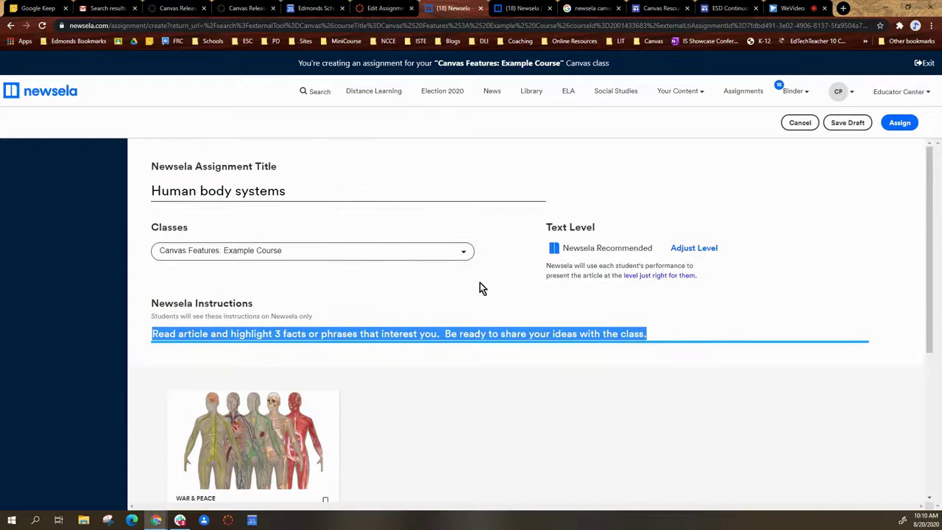
pyautogui.click(901, 124)
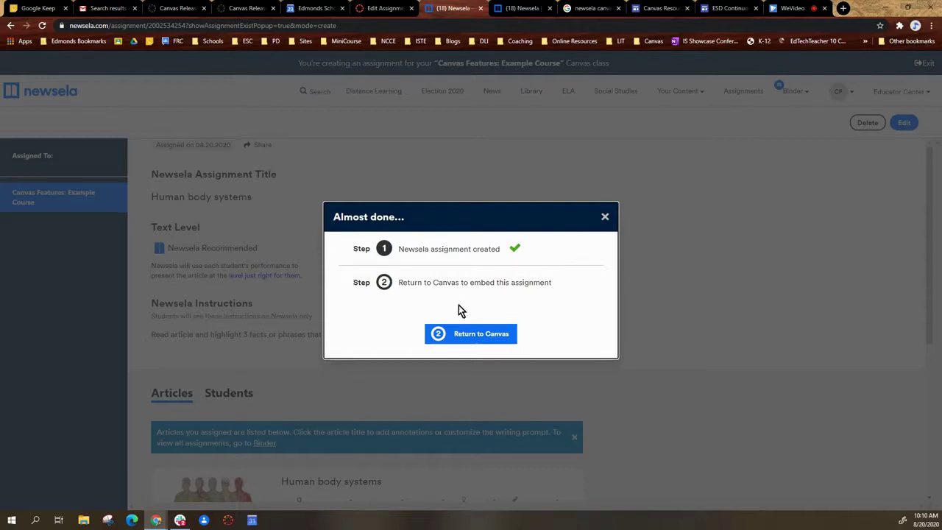
pyautogui.click(468, 341)
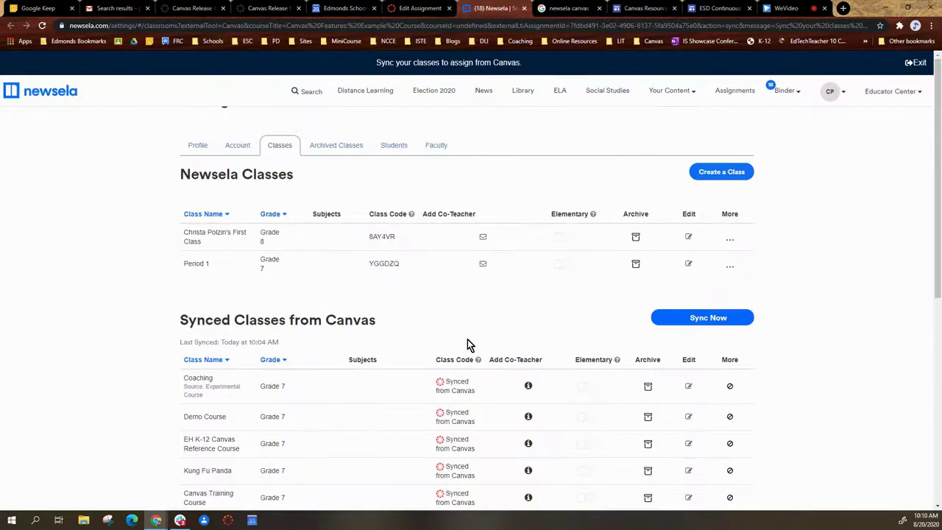
# Step: Go back to the Canvas assignment, embed the Human body systems Newsela assignment, and confirm Newsela as the external tool
pyautogui.click(417, 11)
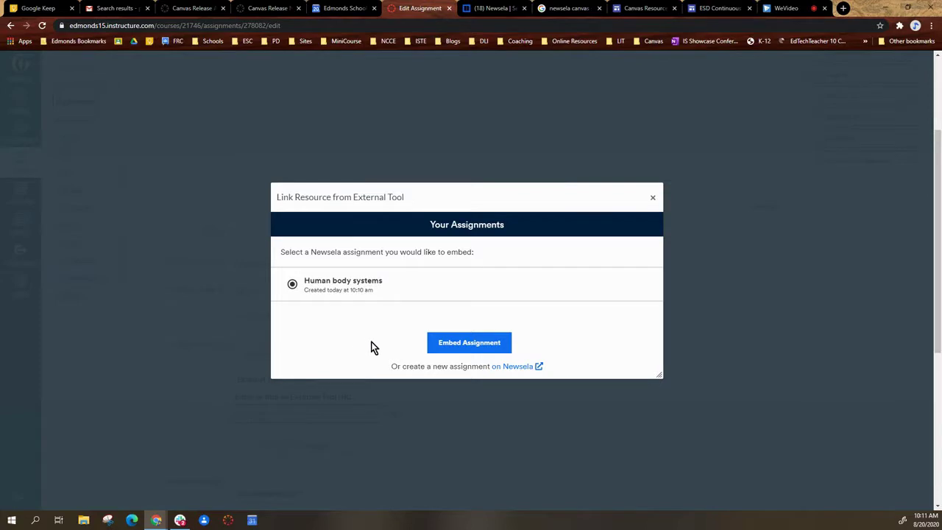
pyautogui.click(469, 346)
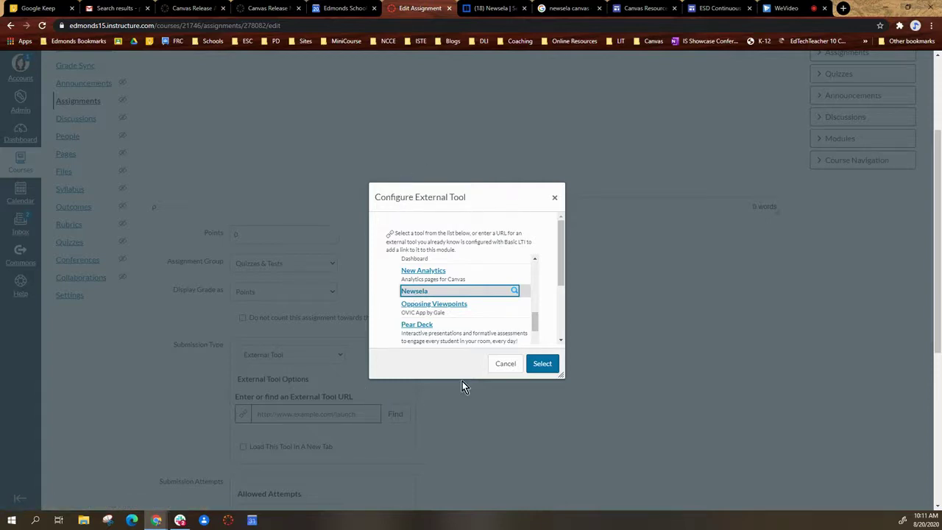
pyautogui.click(548, 364)
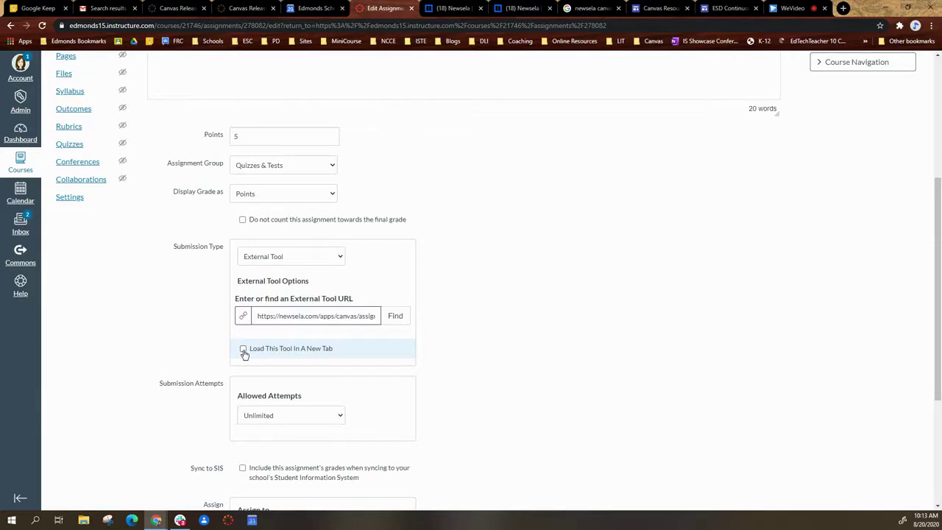
# Step: Save the Canvas assignment and review the embedded Newsela page's instructions, article and student list
pyautogui.scroll(-3, 734, 452)
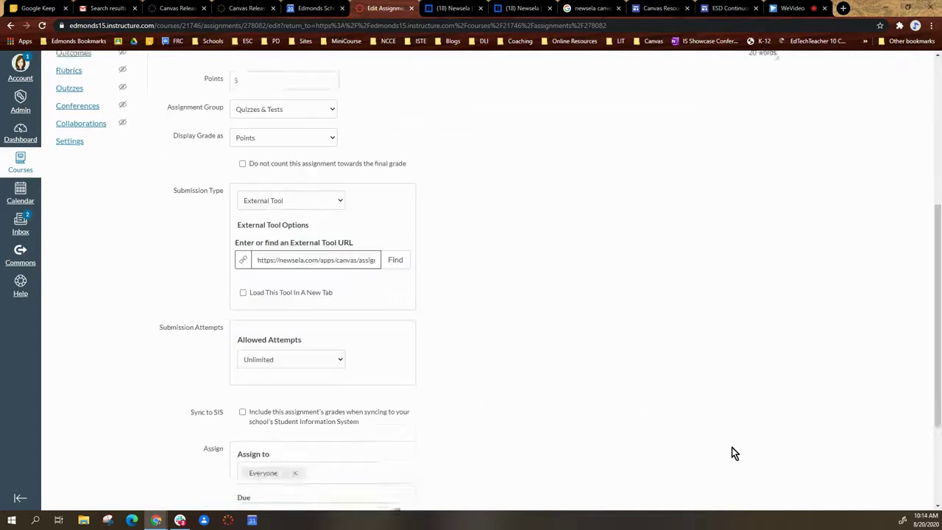
pyautogui.click(762, 483)
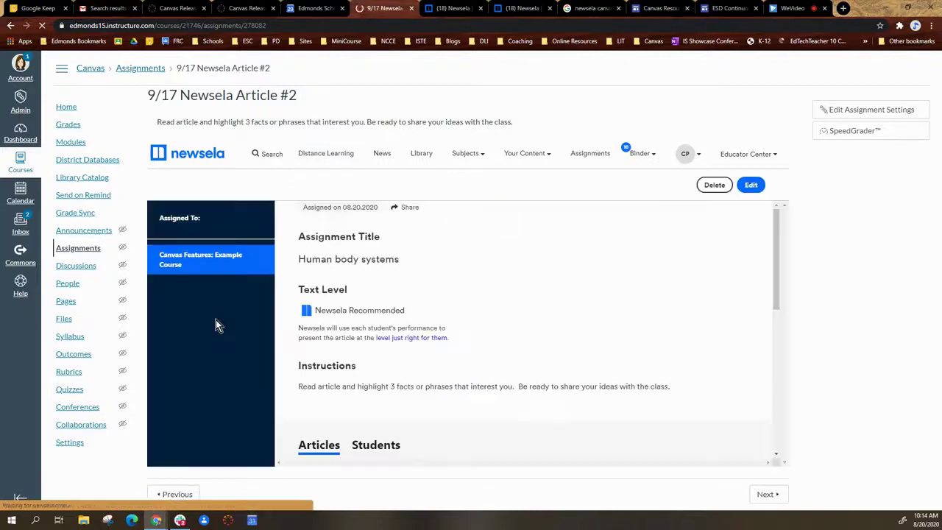
pyautogui.scroll(-10, 411, 317)
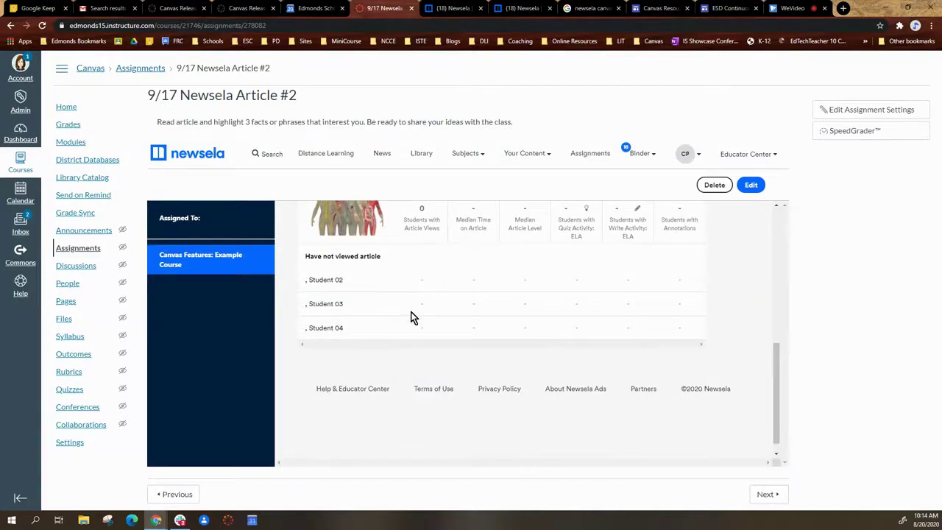
pyautogui.scroll(6, 411, 316)
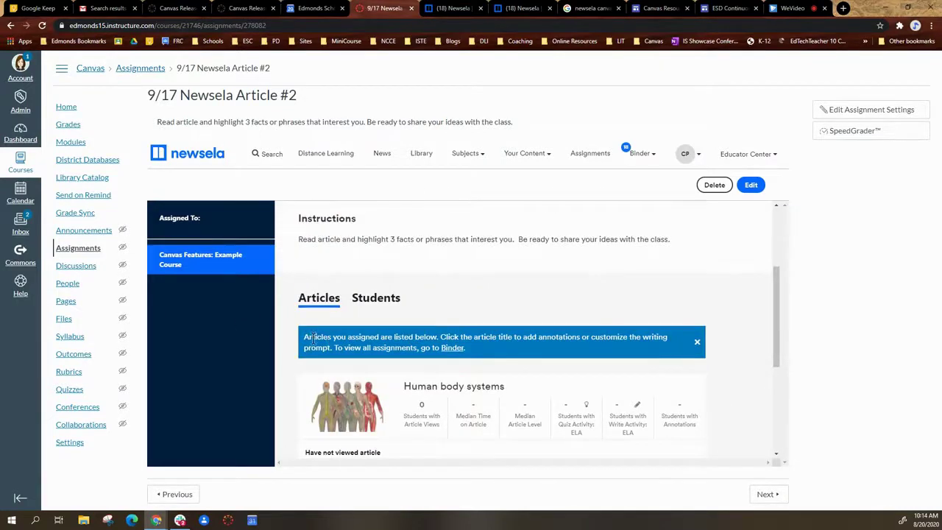
pyautogui.scroll(-2, 442, 343)
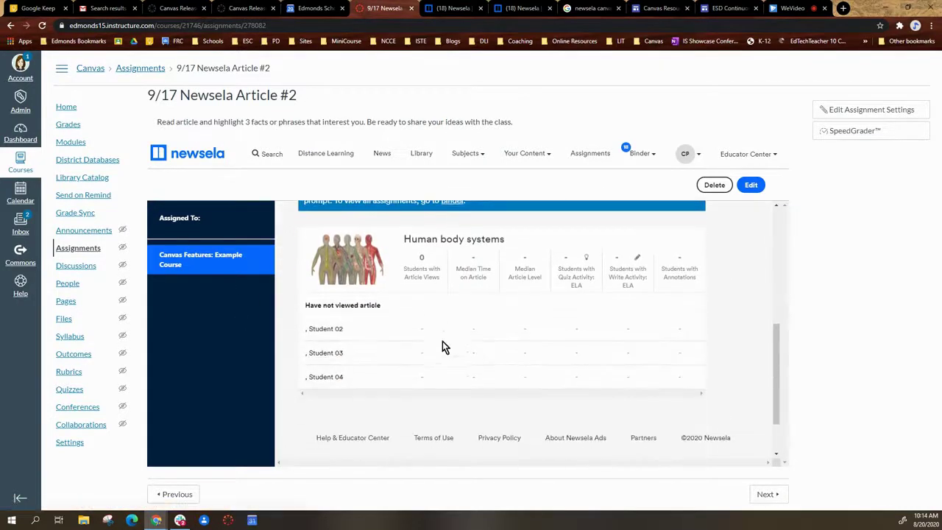